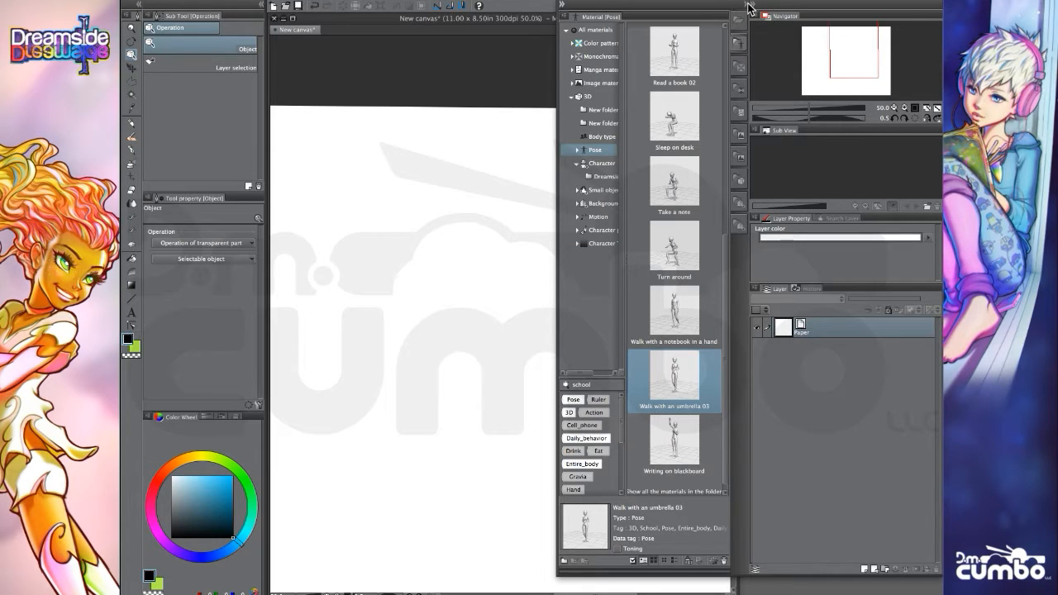
Place the "Walk with an umbrella 03" pose material on the canvas and hide the material palette.
scroll(728, 244, "up", 2)
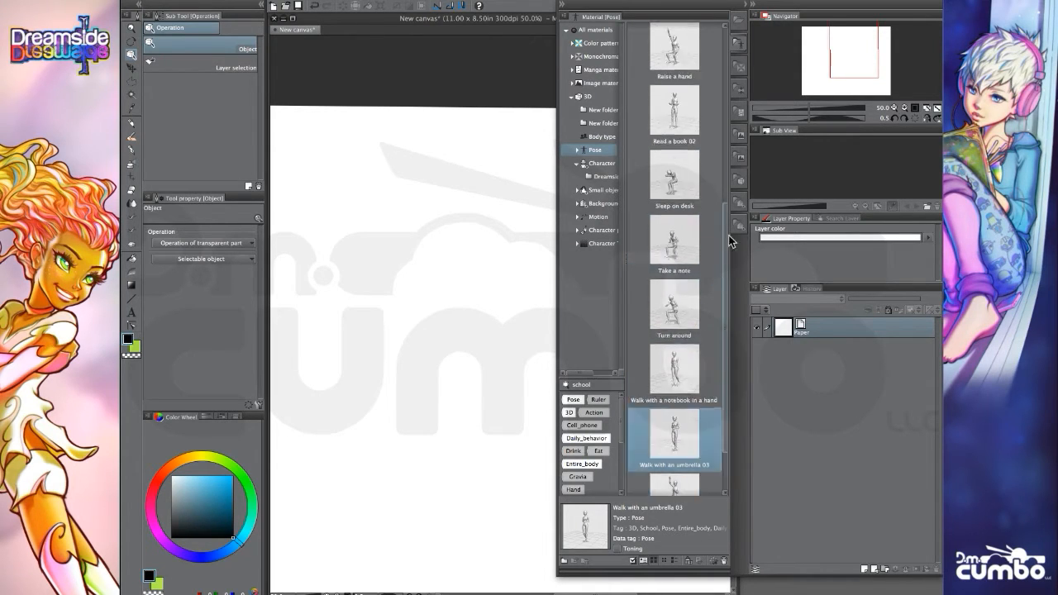
scroll(728, 241, "down", 2)
left_click_drag(683, 374, 466, 391)
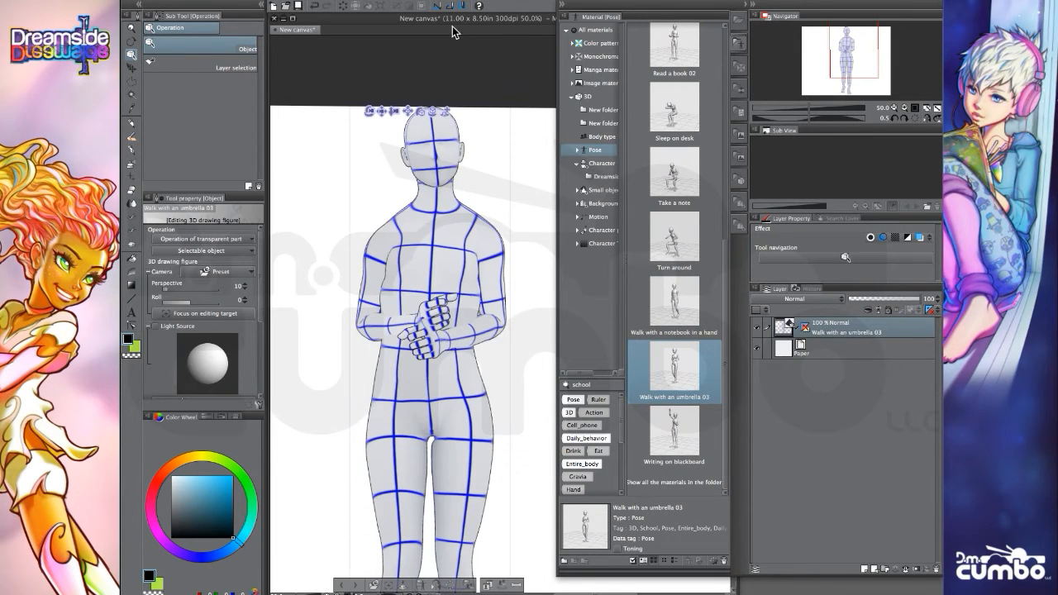
left_click(565, 7)
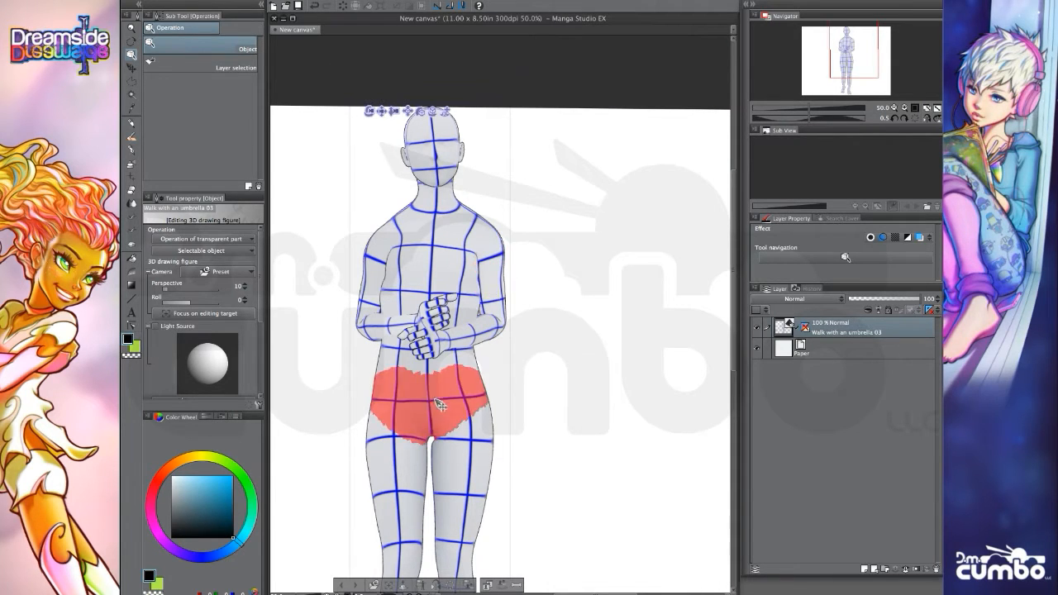
Tilt the 3D figure's hips slightly and swing its left arm down and away from the body.
left_click(432, 397)
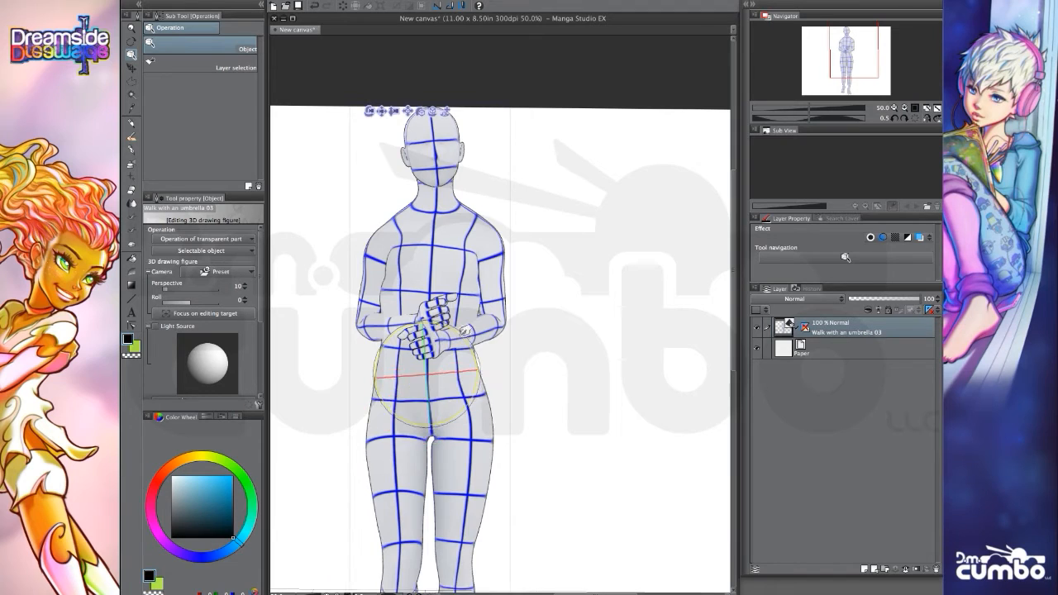
mouse_move(466, 331)
left_mouse_down()
mouse_move(449, 323)
mouse_move(468, 333)
left_mouse_up()
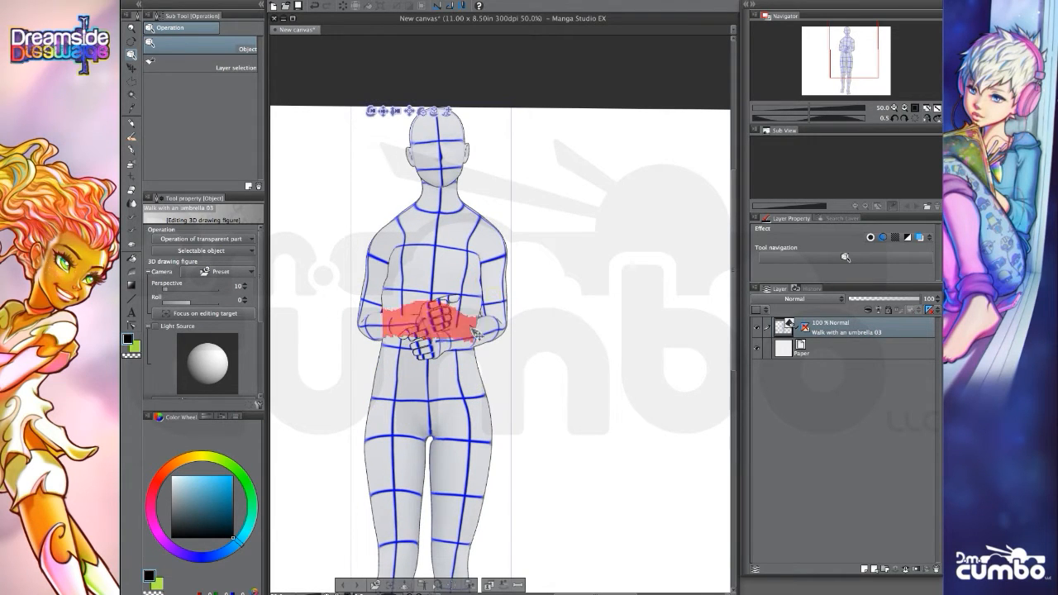
left_click(484, 326)
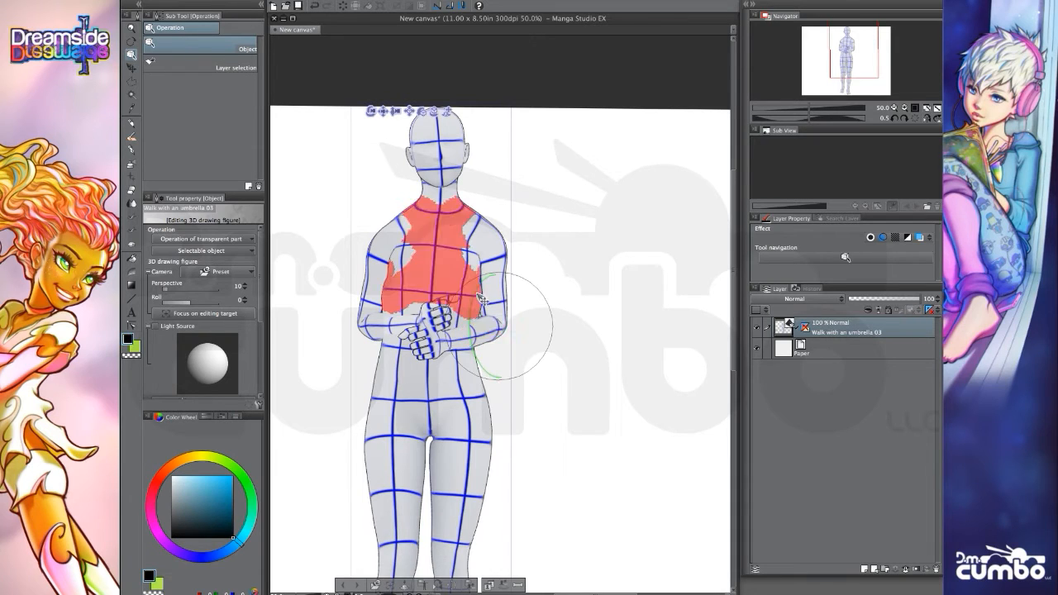
left_click_drag(482, 298, 488, 293)
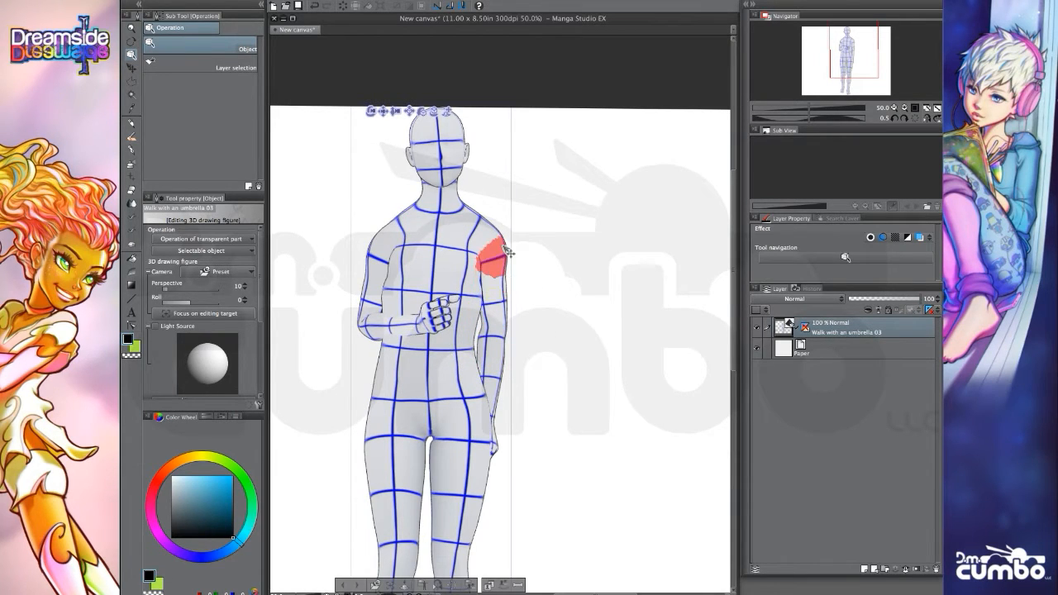
left_click(507, 251)
left_click_drag(529, 223, 529, 204)
Lower the figure's right arm to its side and turn the figure to a three-quarter walking view.
left_click(378, 331)
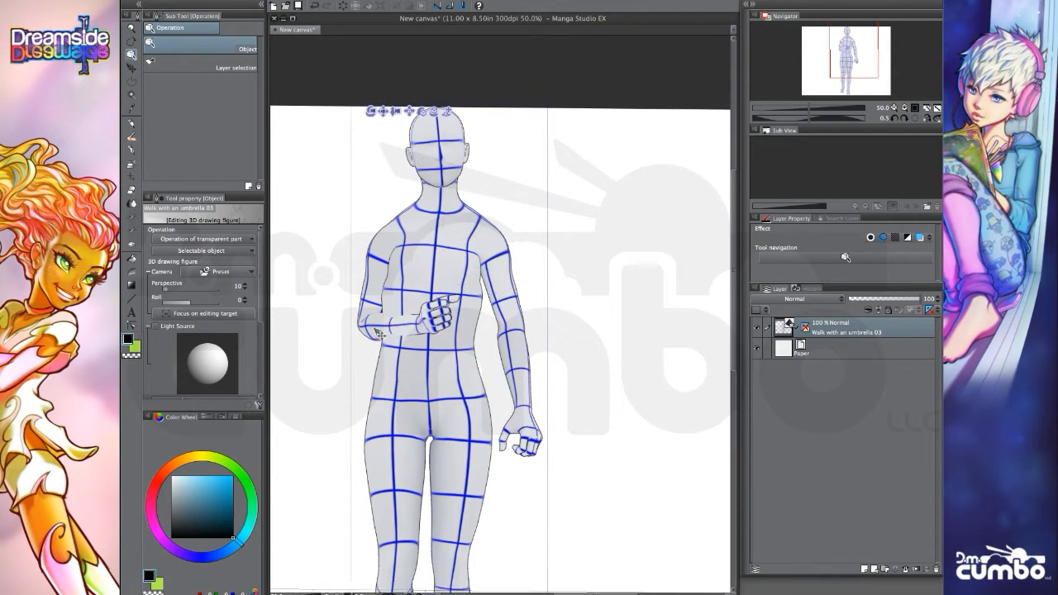
left_click(378, 333)
left_click_drag(392, 313, 379, 346)
left_click(379, 267)
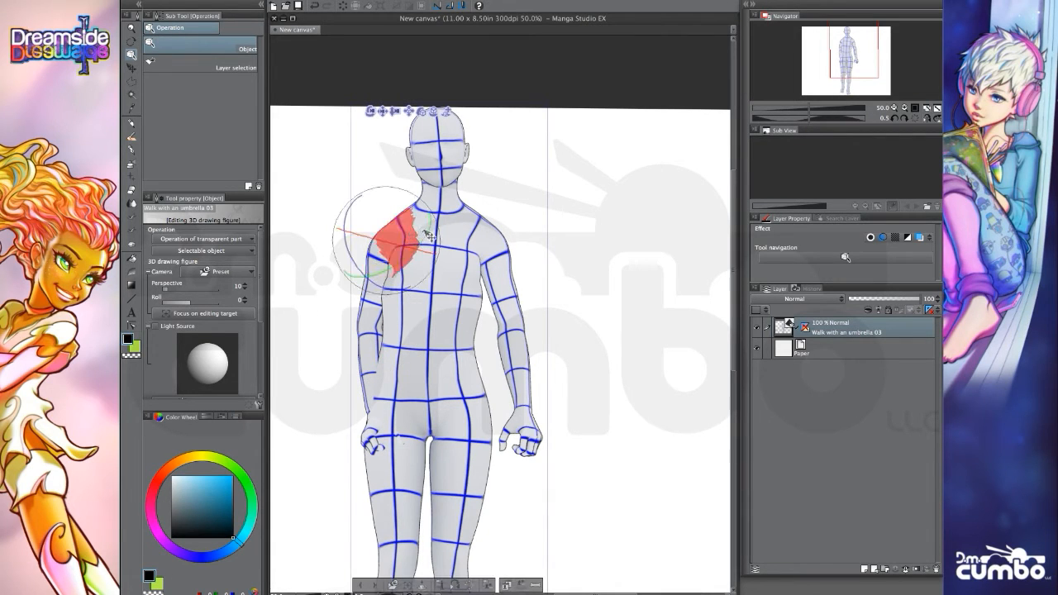
left_click_drag(430, 236, 426, 229)
left_click_drag(333, 111, 449, 149)
left_click_drag(384, 110, 432, 109)
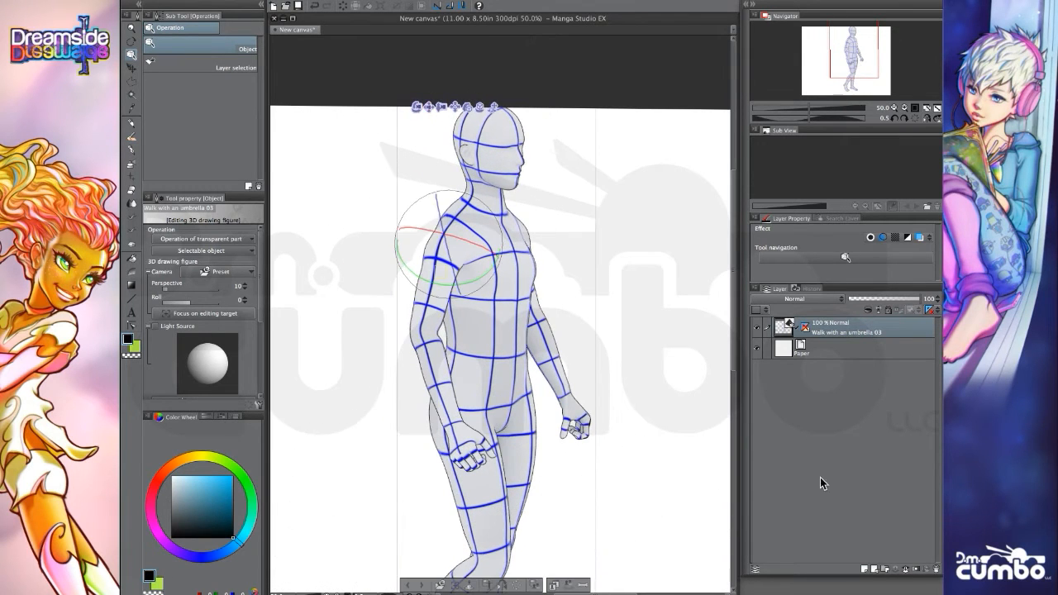
Add a new raster layer above the pose figure and reduce the figure layer's opacity to 14%.
left_click(863, 569)
left_click(860, 348)
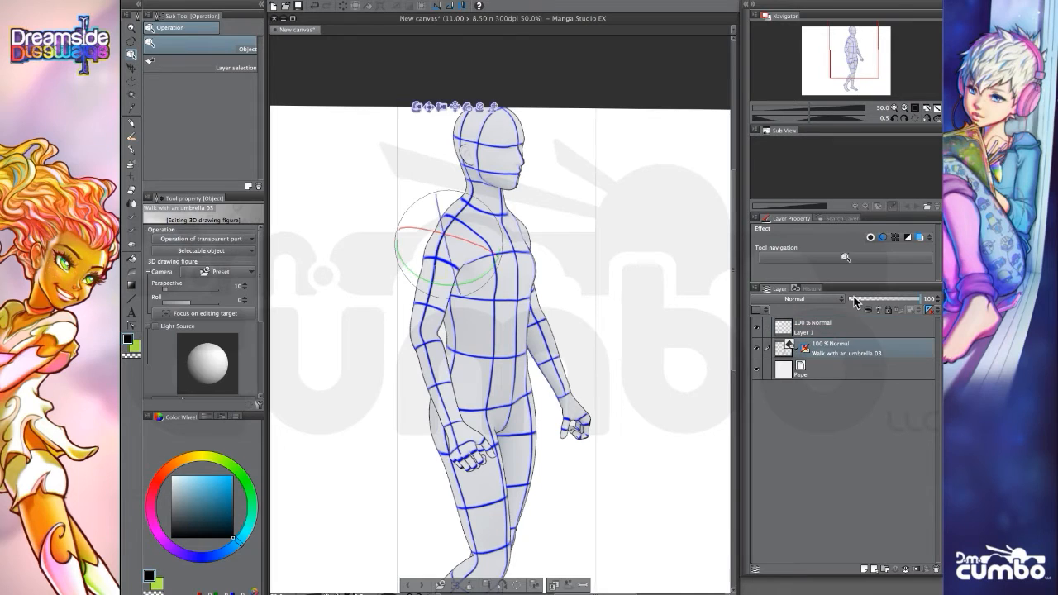
left_click(855, 302)
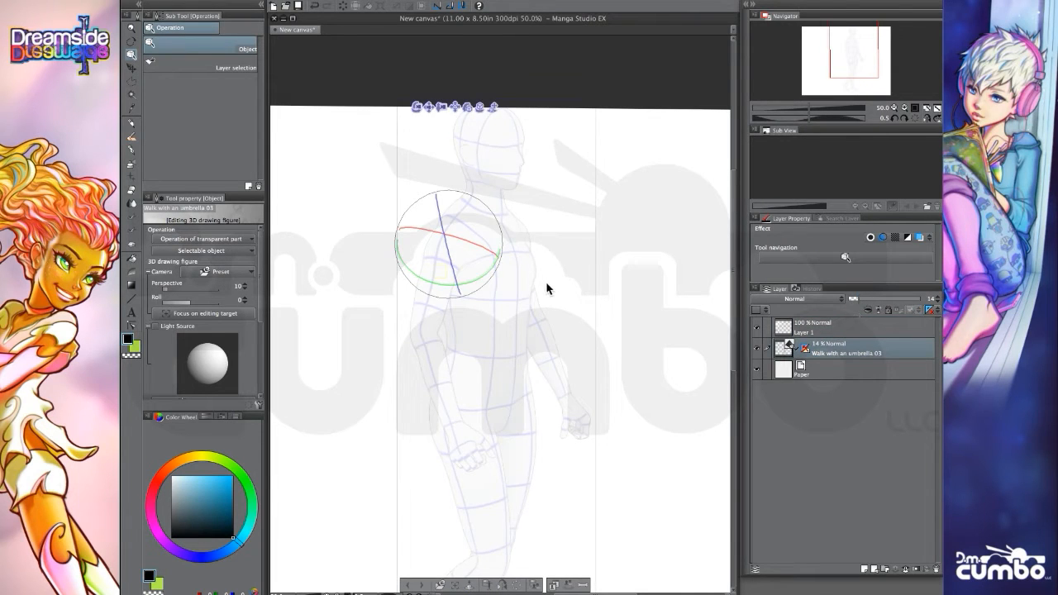
On Layer 1, trace the figure's back of head, neck, shoulder and right arm with the Bleed pencil.
left_click(835, 336)
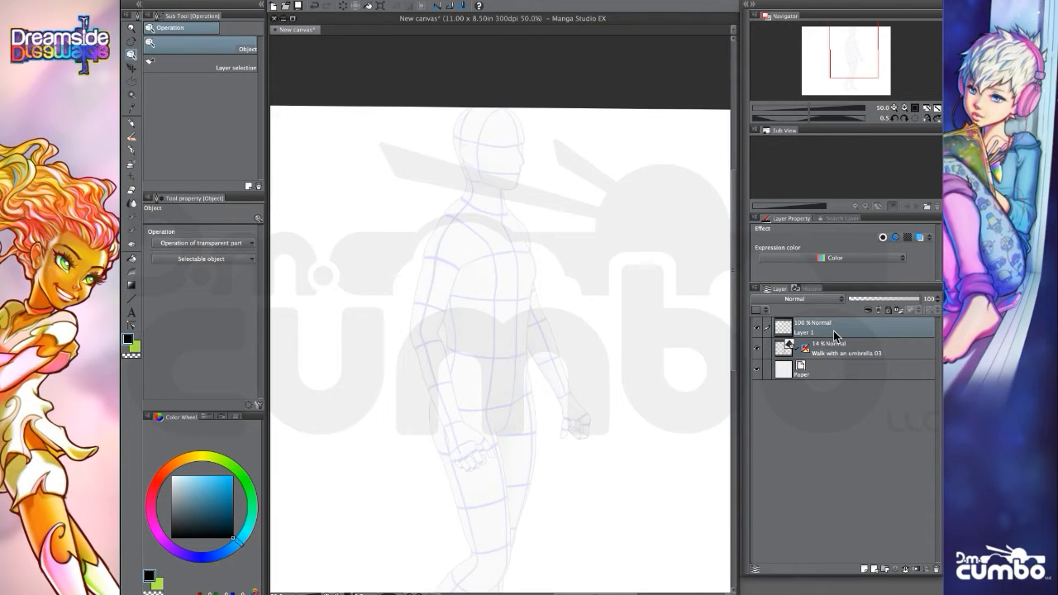
left_click(131, 123)
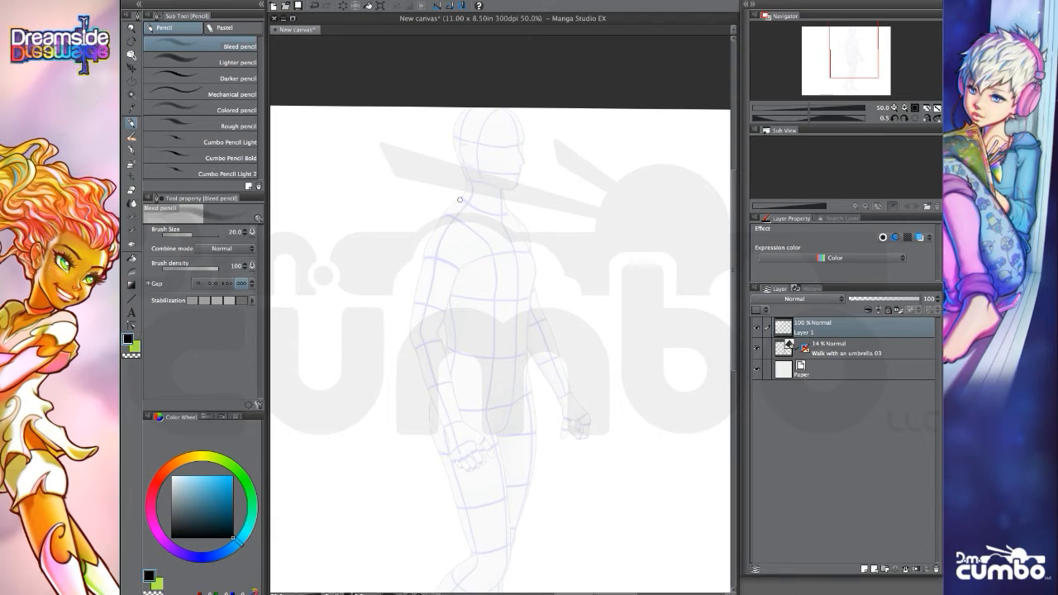
left_click_drag(463, 191, 420, 255)
mouse_move(466, 189)
left_mouse_down()
mouse_move(469, 108)
mouse_move(457, 136)
mouse_move(464, 171)
left_mouse_up()
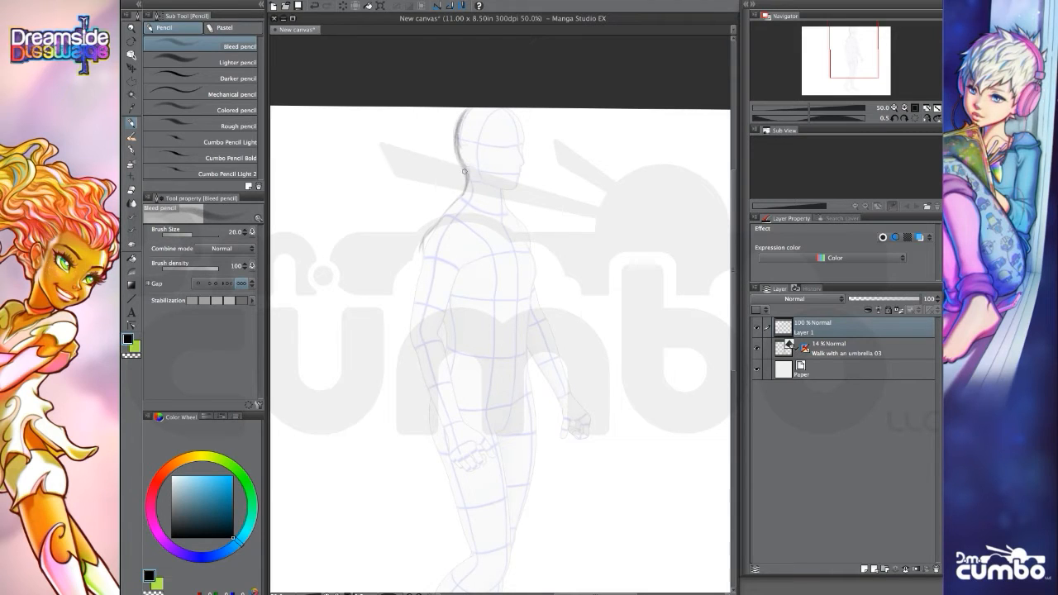
mouse_move(422, 243)
left_mouse_down()
mouse_move(417, 279)
mouse_move(450, 294)
mouse_move(446, 313)
left_mouse_up()
left_click_drag(456, 277, 443, 315)
mouse_move(421, 273)
left_mouse_down()
mouse_move(408, 330)
mouse_move(421, 370)
left_mouse_up()
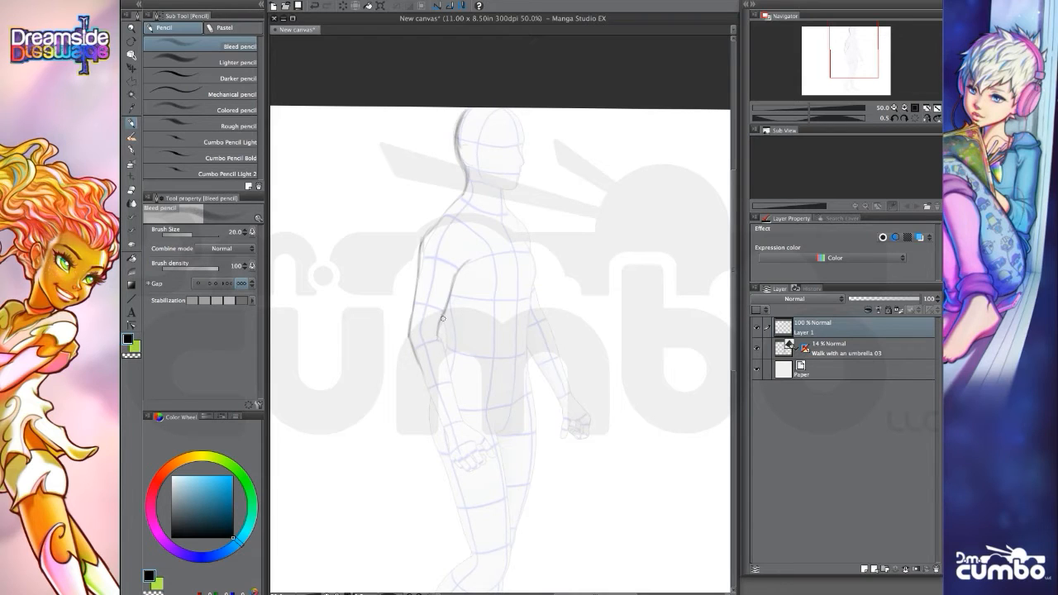
left_click_drag(440, 307, 452, 336)
Trace the figure's chest, front of the torso, hip crease and thigh outlines with the Bleed pencil.
scroll(389, 306, "up", 1)
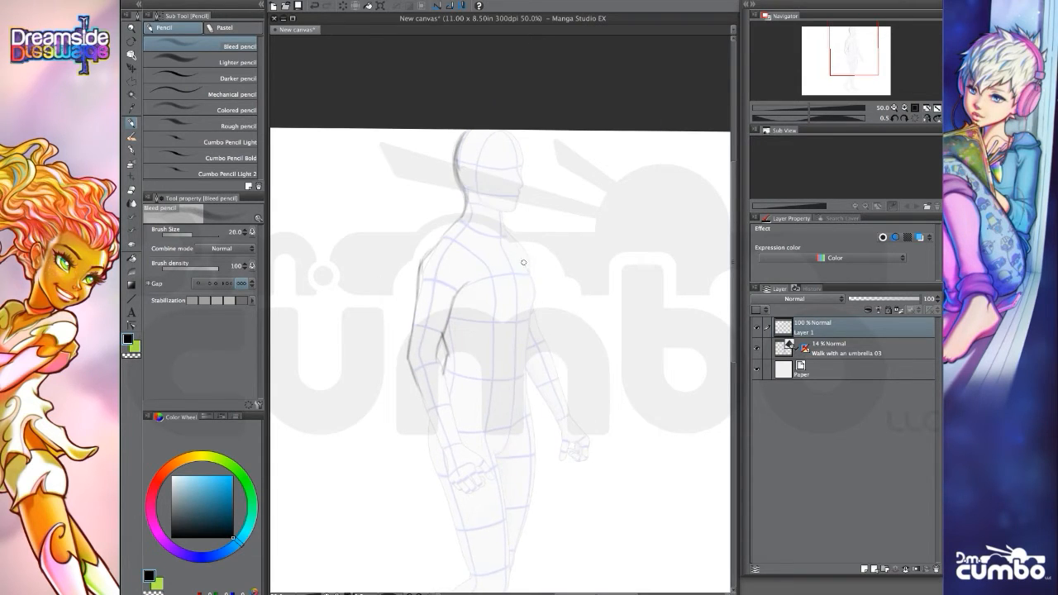
mouse_move(525, 271)
left_mouse_down()
mouse_move(532, 316)
mouse_move(496, 333)
mouse_move(528, 328)
mouse_move(520, 382)
left_mouse_up()
left_click_drag(358, 406, 352, 399)
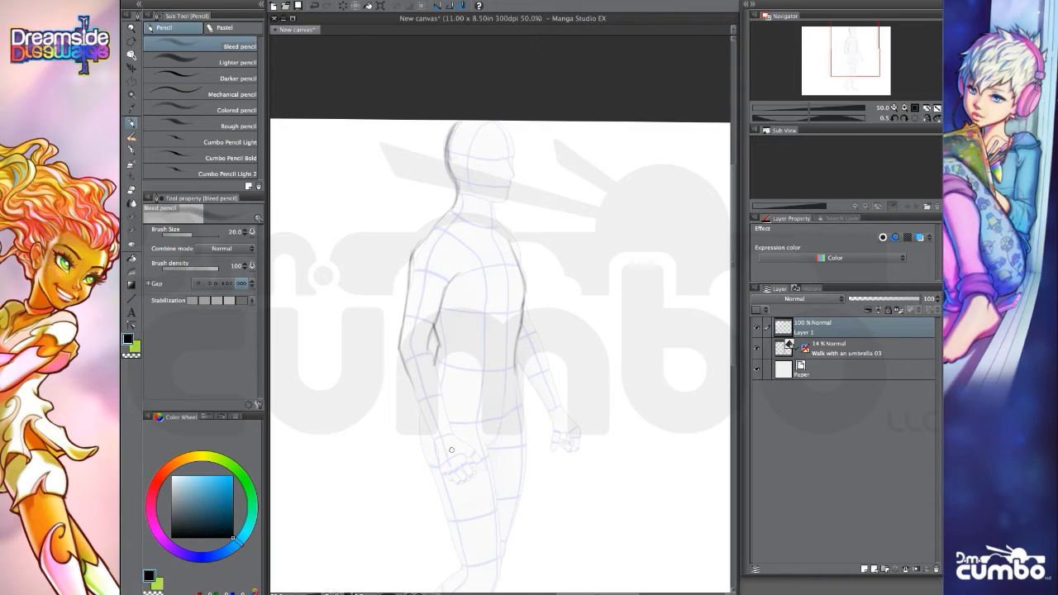
mouse_move(507, 404)
left_mouse_down()
mouse_move(498, 343)
mouse_move(481, 398)
mouse_move(495, 485)
mouse_move(451, 373)
left_mouse_up()
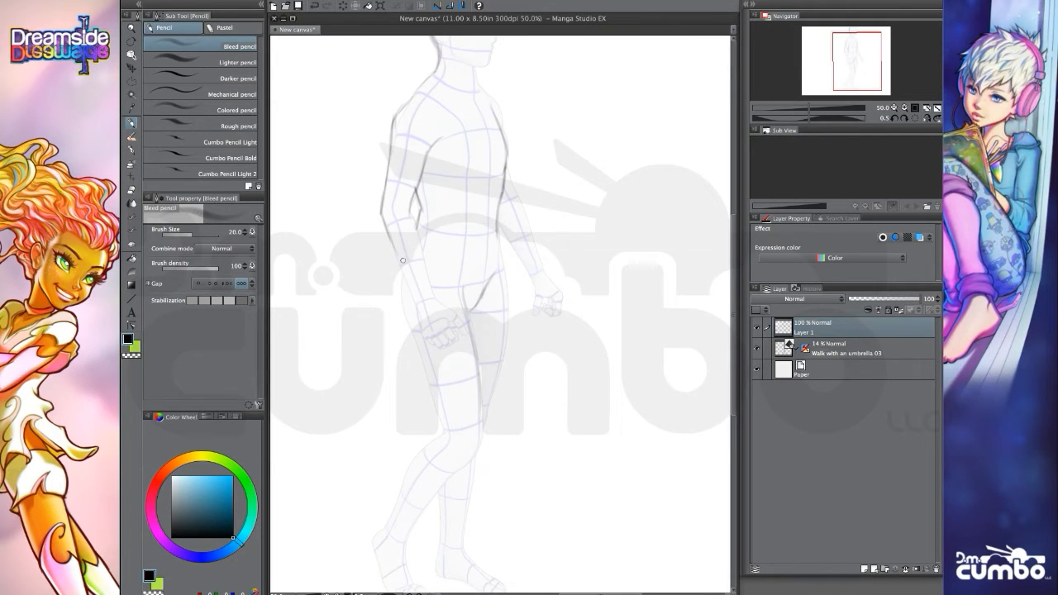
left_click_drag(399, 287, 444, 435)
left_click_drag(370, 383, 382, 486)
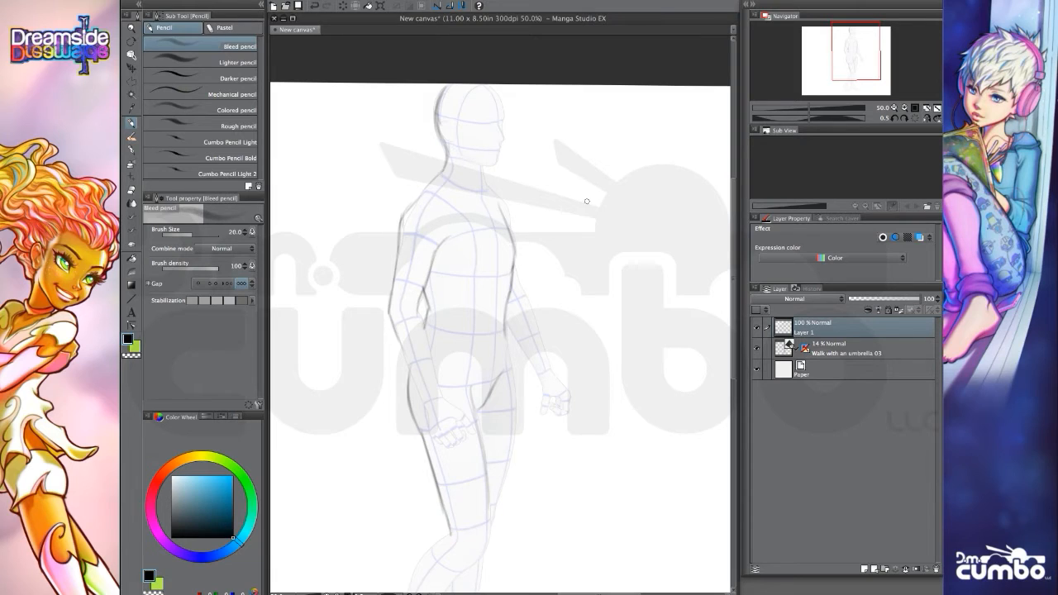
Delete the sketch layer and the "Walk with an umbrella 03" figure layer, keeping only the paper.
left_click(935, 566)
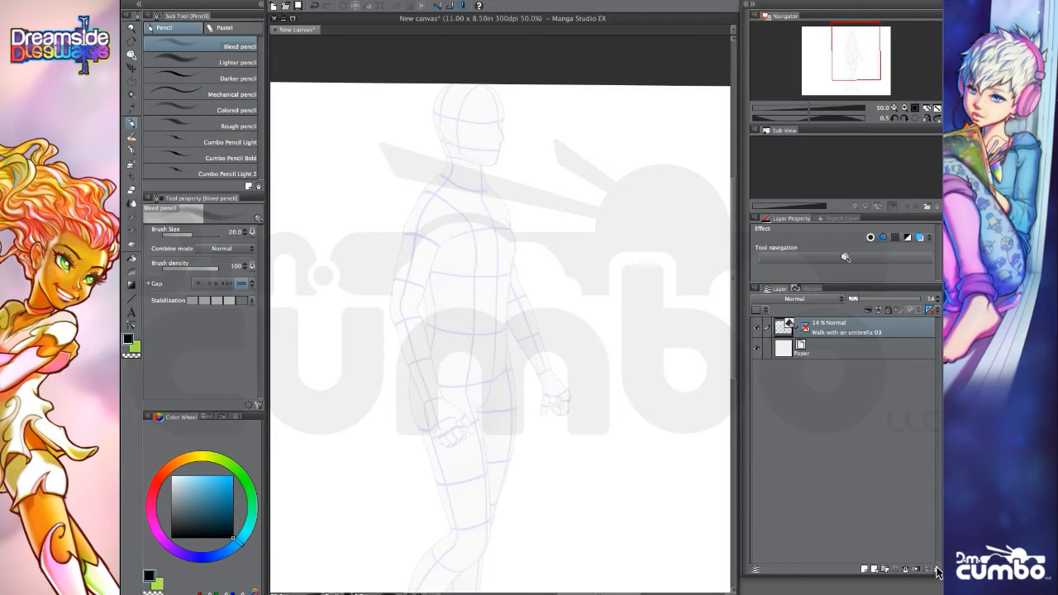
left_click(935, 566)
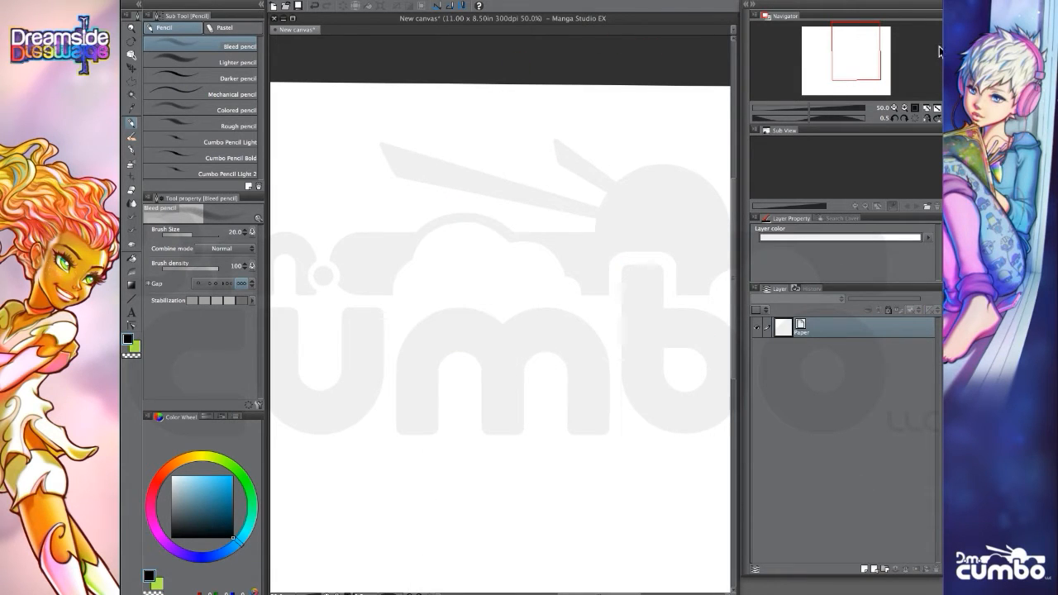
Place the Sarah_Outfit_2 3D character on the canvas and reframe it so its full body fits the view.
key("Tab")
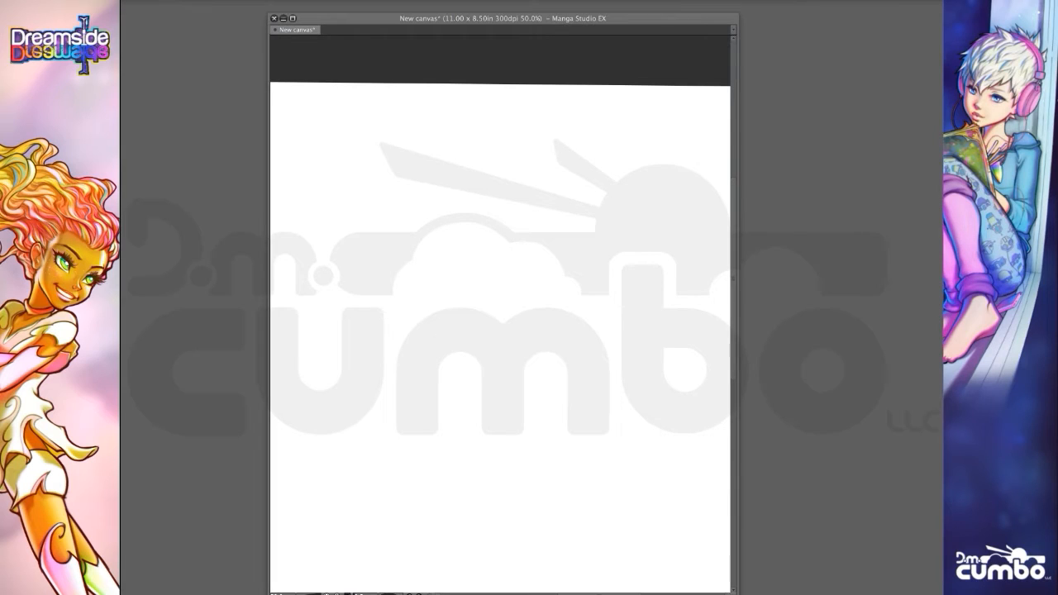
left_click_drag(508, 286, 508, 300)
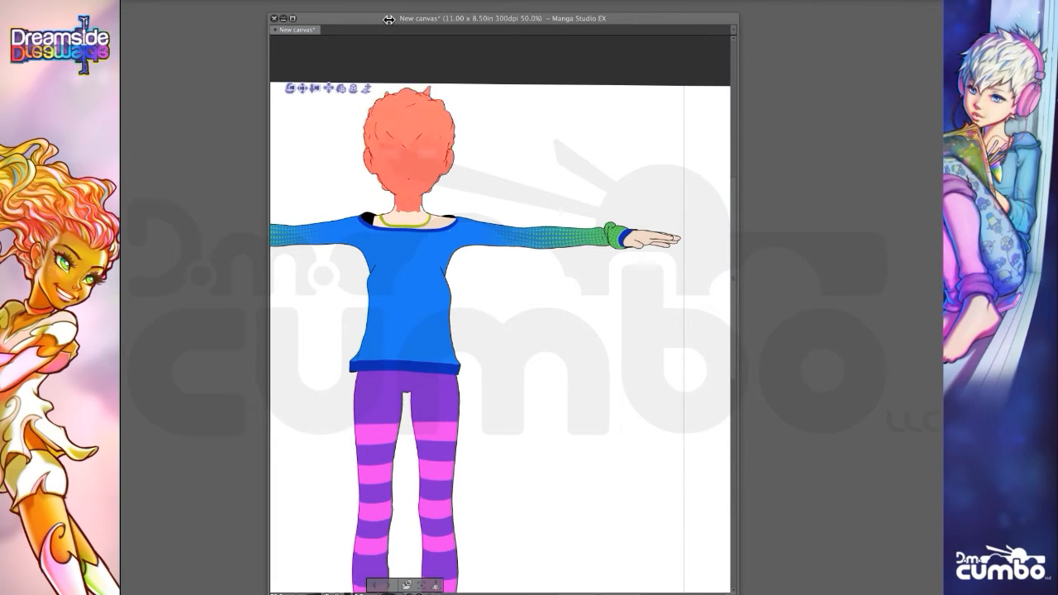
key("Tab")
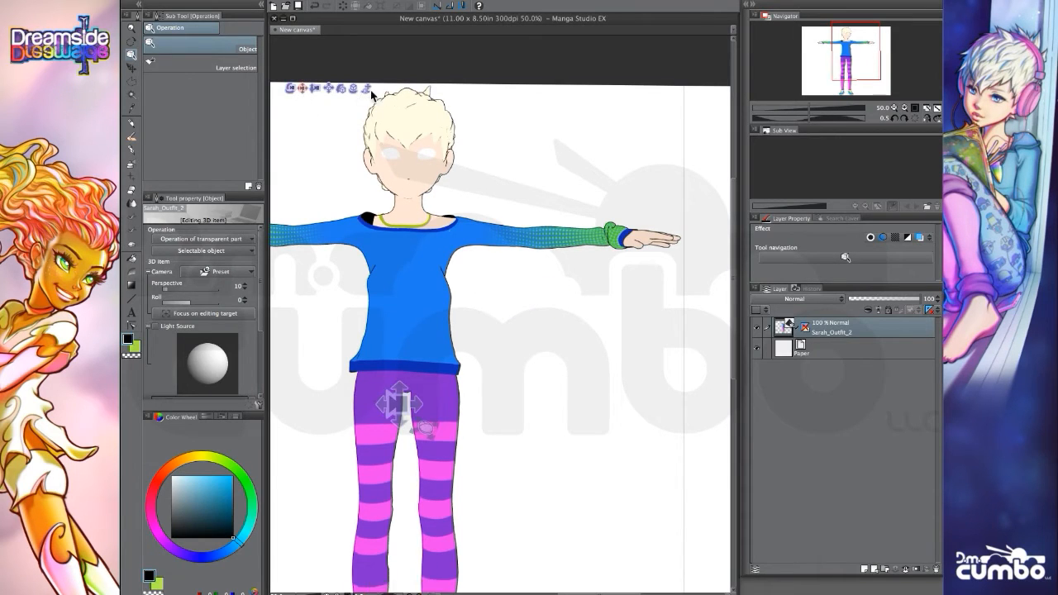
mouse_move(371, 91)
left_mouse_down()
mouse_move(400, 96)
mouse_move(386, 94)
left_mouse_up()
left_click_drag(314, 91, 309, 51)
left_click_drag(328, 211, 352, 184)
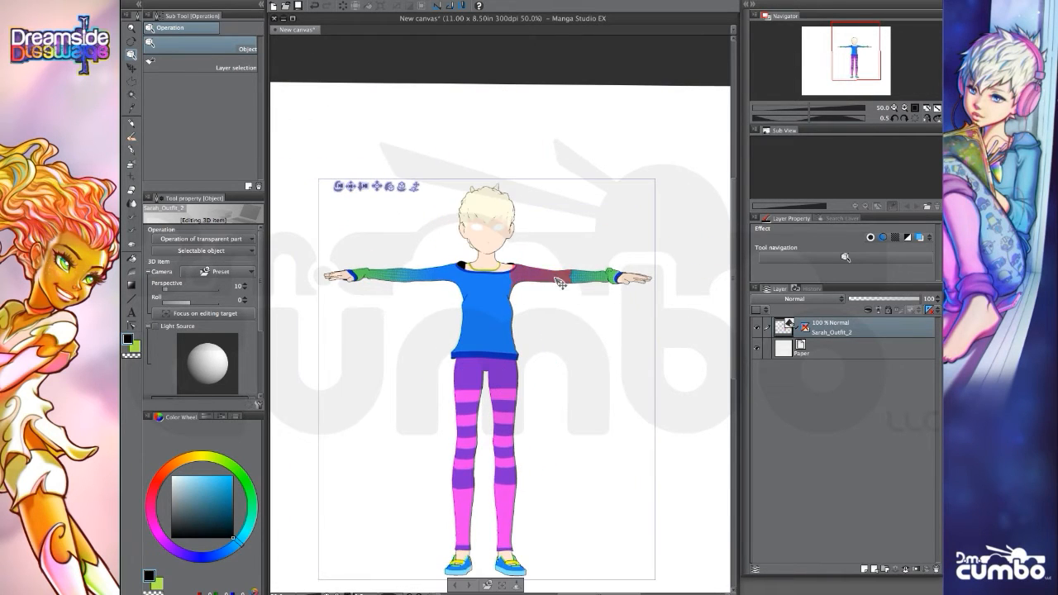
Lower the character's left arm toward its side and turn the character to a three-quarter view.
left_click(559, 282)
left_click_drag(503, 218, 514, 248)
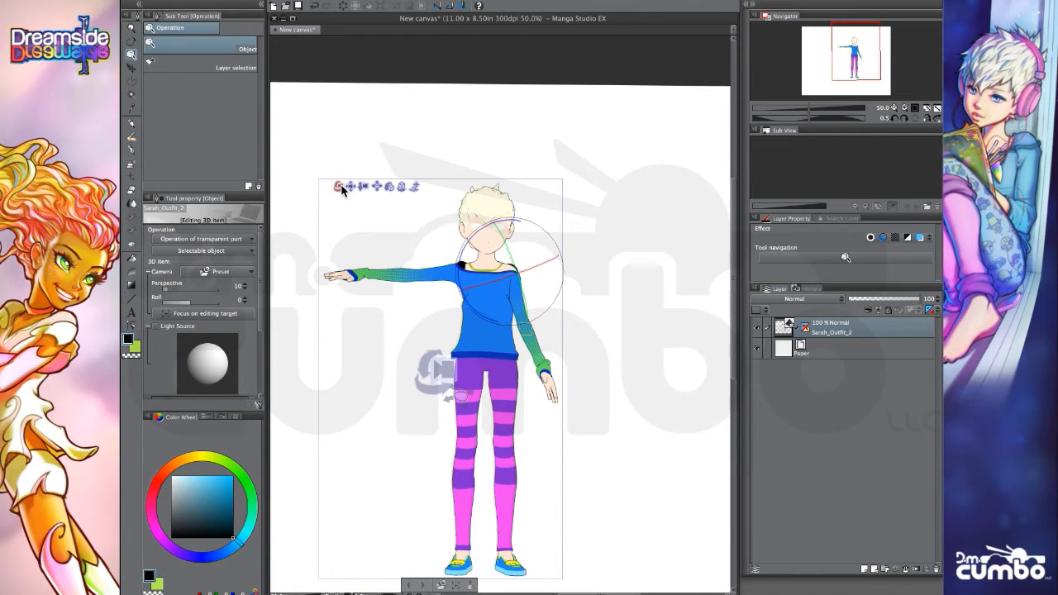
left_click_drag(341, 190, 417, 195)
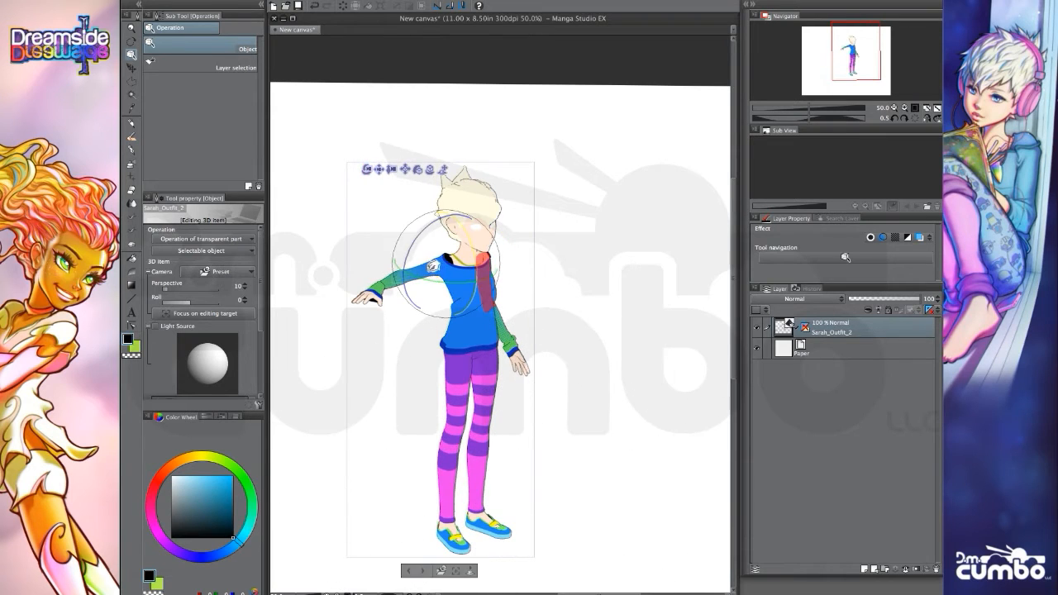
Lower the character's right arm to its side and adjust the rotation of its shoulder.
left_click(432, 268)
left_click_drag(425, 228, 430, 285)
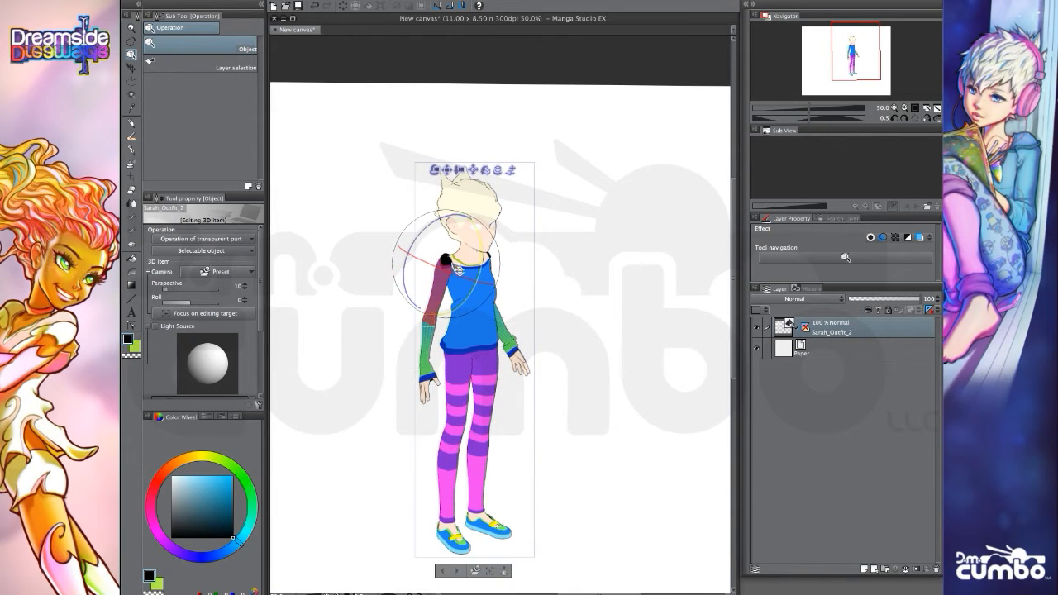
left_click(451, 261)
left_click_drag(439, 224, 441, 233)
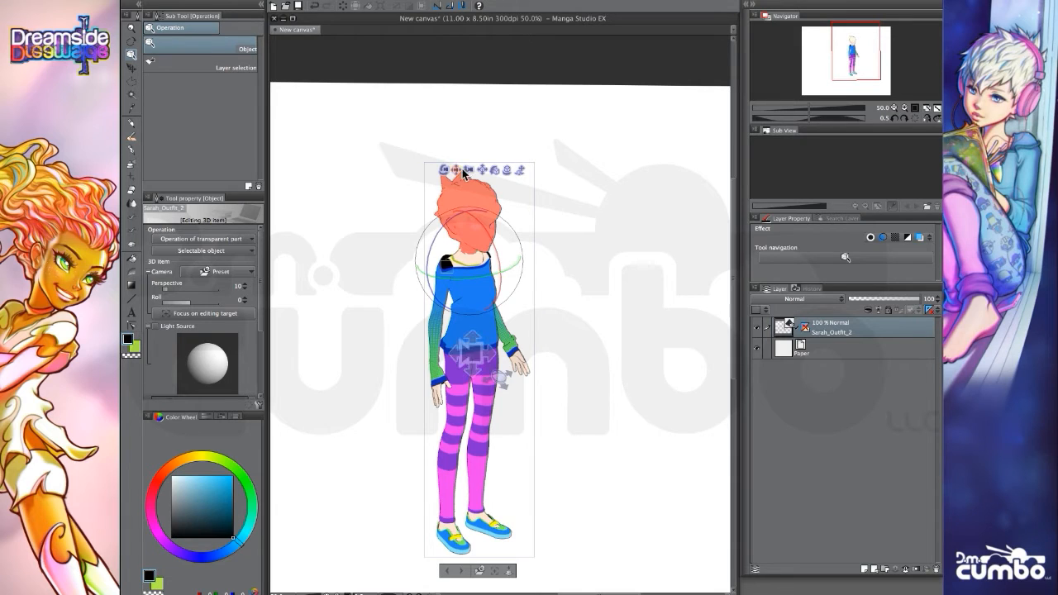
Move the camera in on the character's right forearm to examine the green dotted pattern and cuff of the sleeve.
left_click_drag(469, 171, 531, 231)
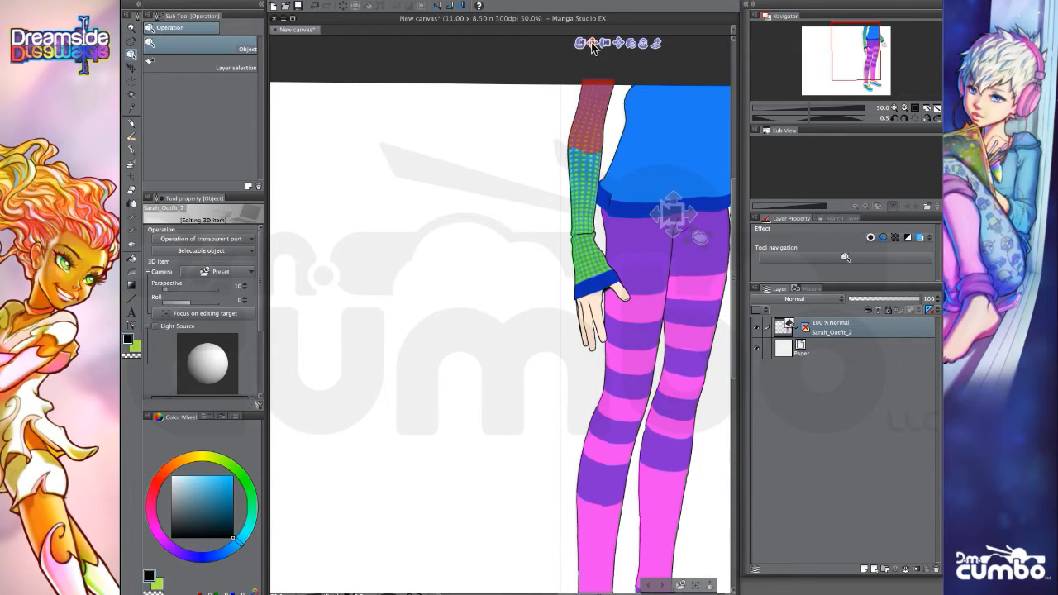
left_click_drag(592, 44, 473, 180)
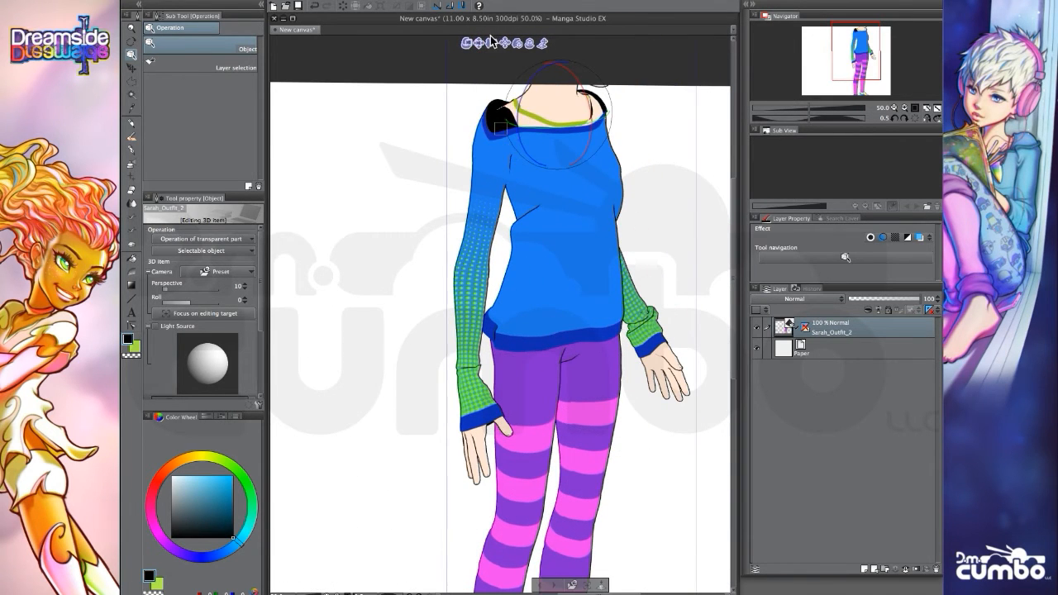
left_click_drag(494, 43, 523, 137)
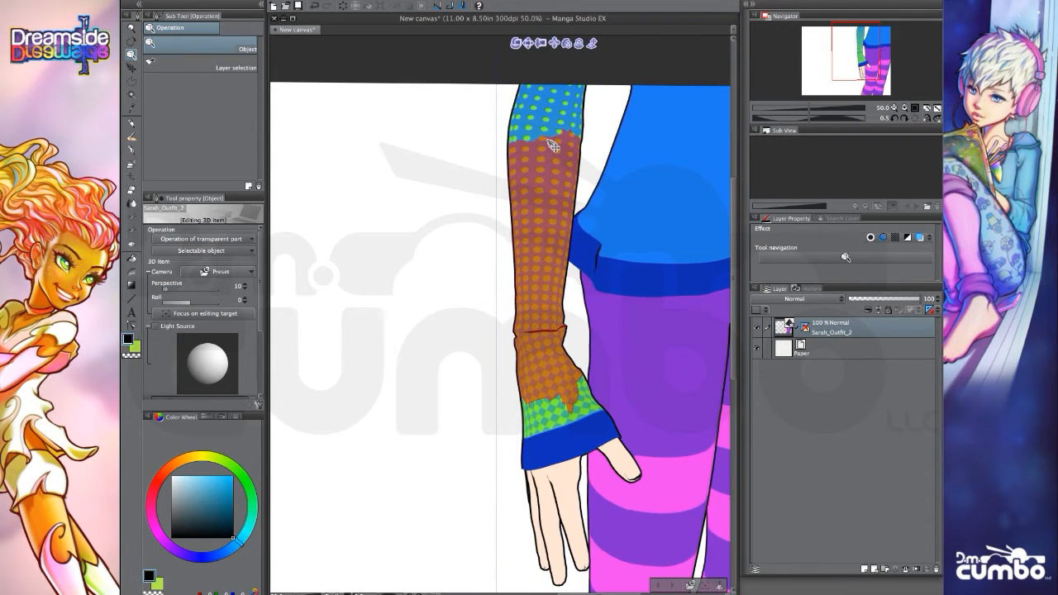
left_click_drag(507, 70, 546, 351)
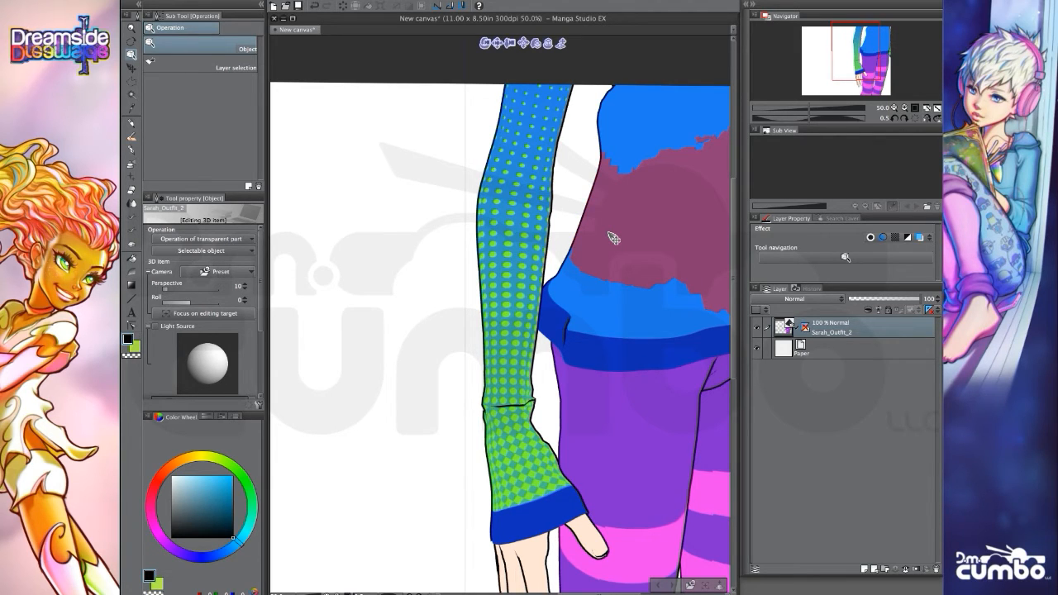
left_click(500, 46)
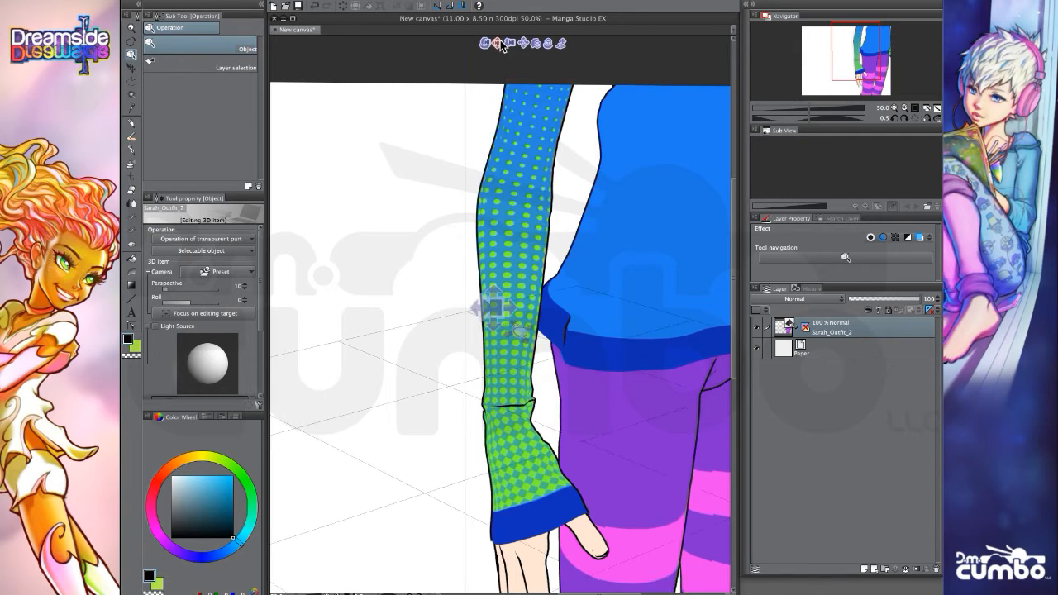
Examine the sweater's neckline and torso, then pull the camera back to frame the character from head to knees.
left_click_drag(500, 44, 319, 318)
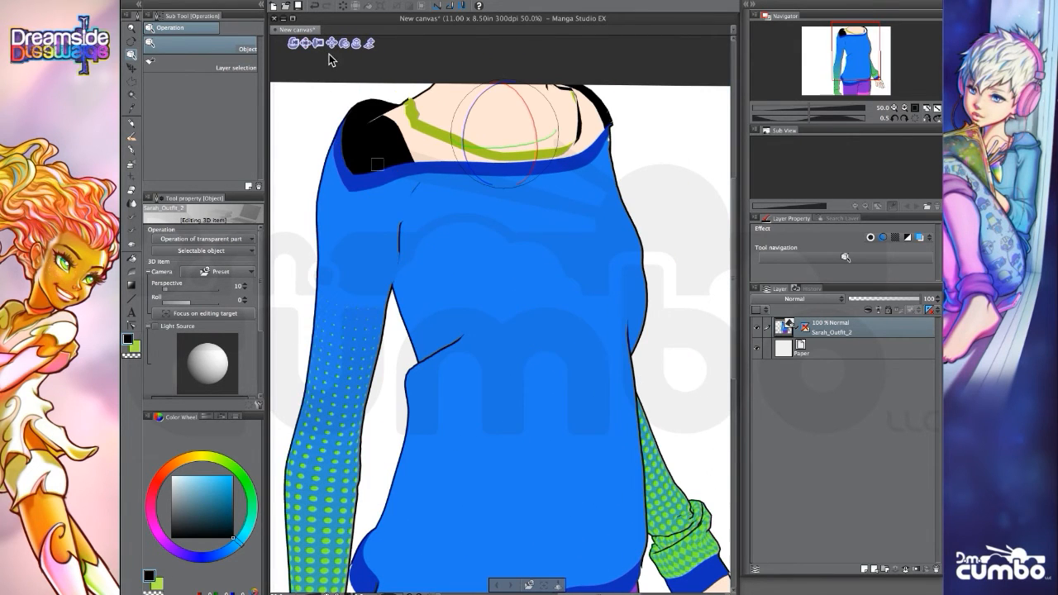
left_click_drag(319, 44, 319, 178)
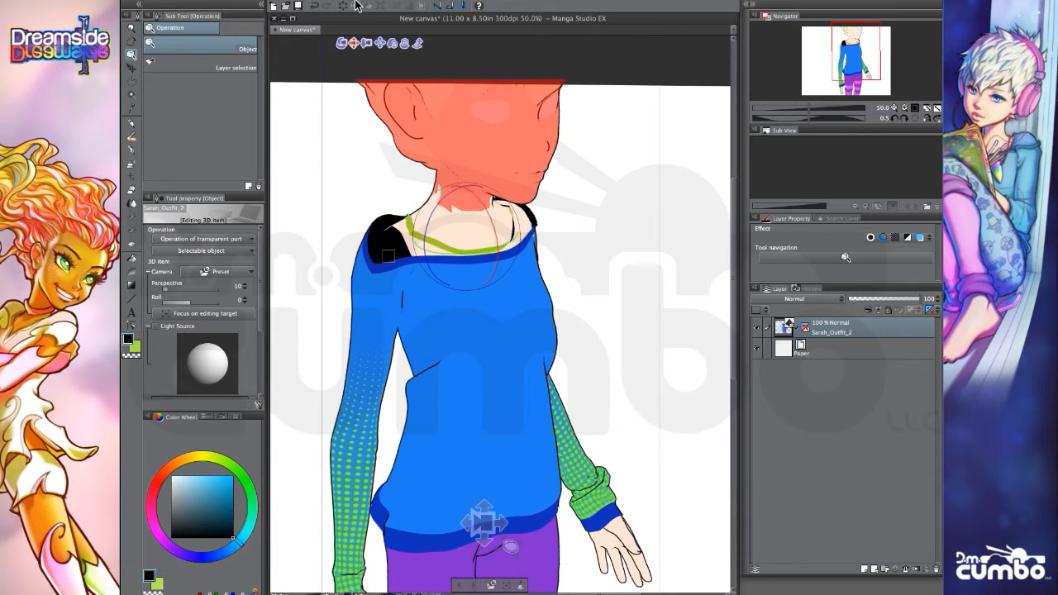
left_click_drag(354, 45, 395, 3)
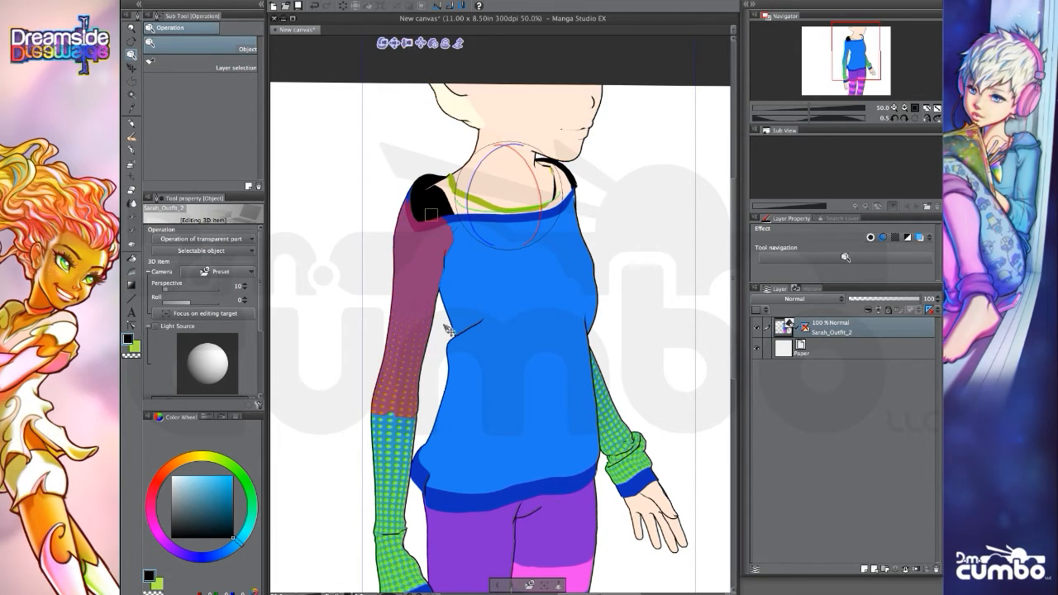
left_click_drag(407, 43, 392, 0)
left_click_drag(422, 60, 413, 13)
left_click_drag(415, 137, 453, 88)
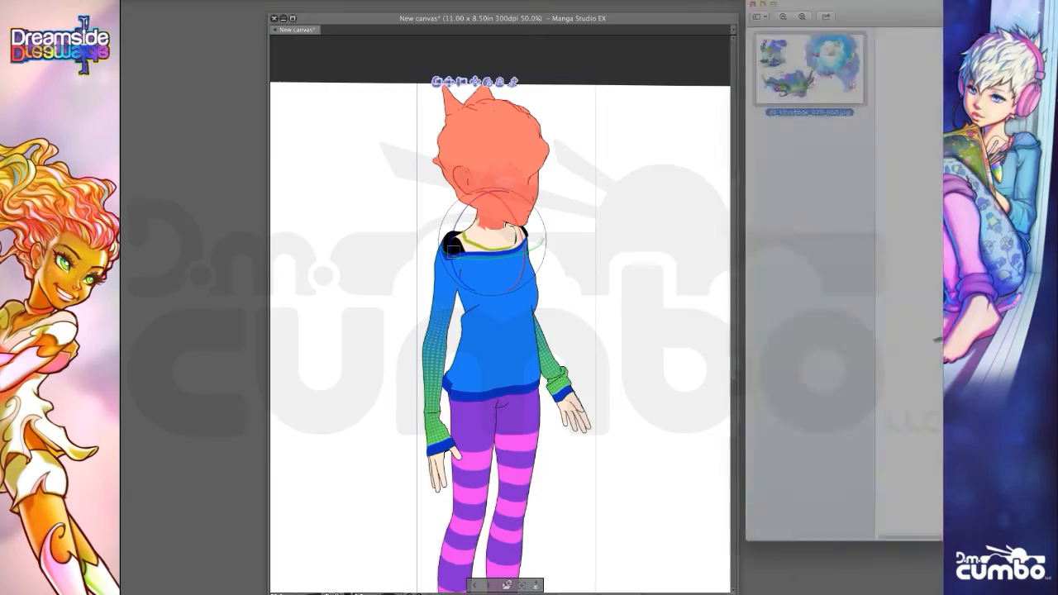
Switch to the ds_storybook_079_080.jpg illustration in the image viewer and compare the seated character's outfit with the 3D figure.
left_click_drag(942, 22, 497, 35)
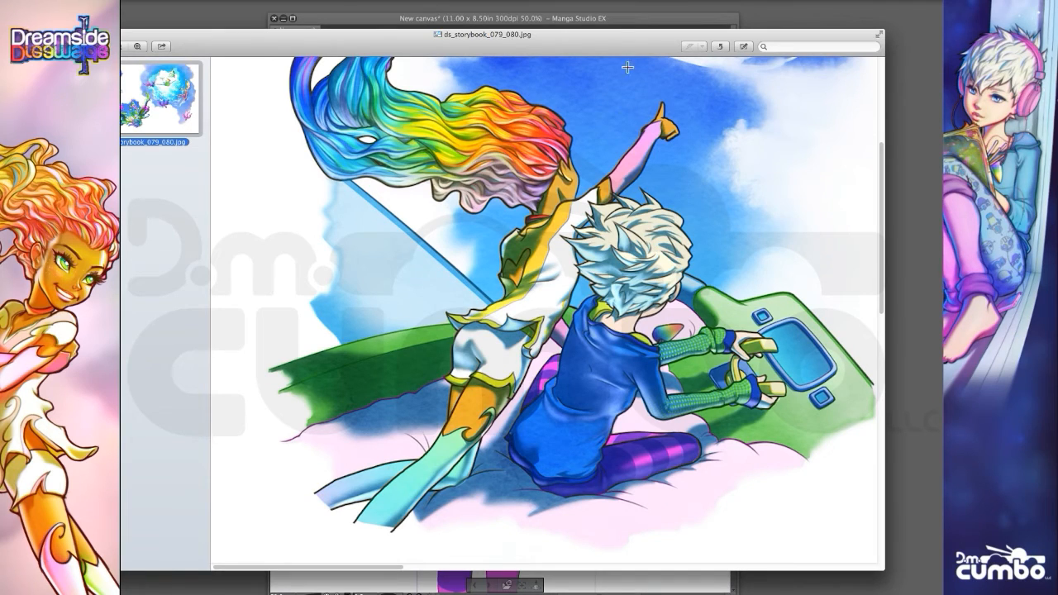
left_click_drag(608, 35, 639, 42)
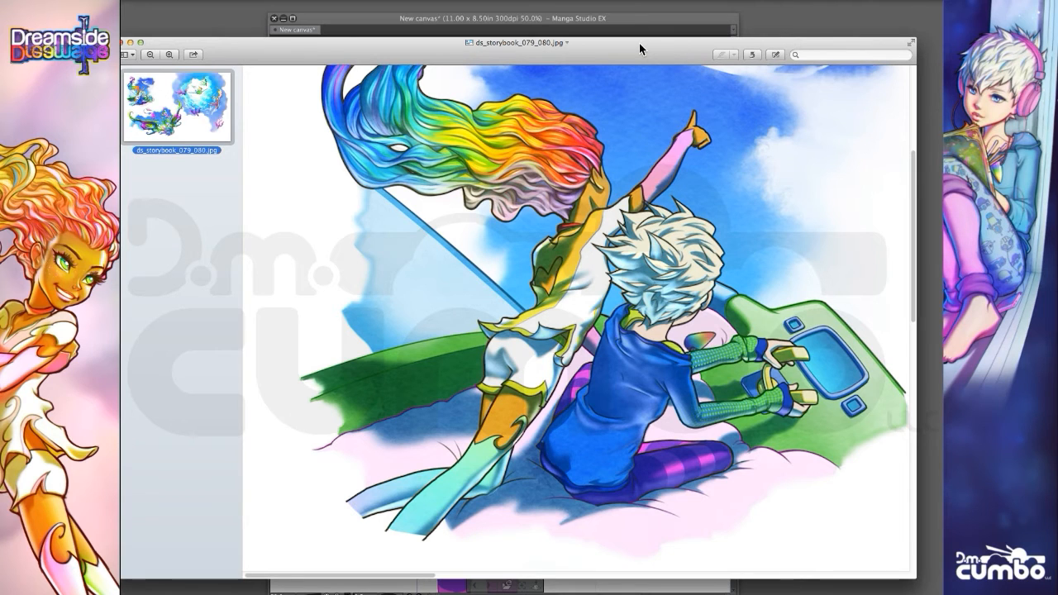
left_click_drag(639, 43, 639, 367)
left_click(512, 10)
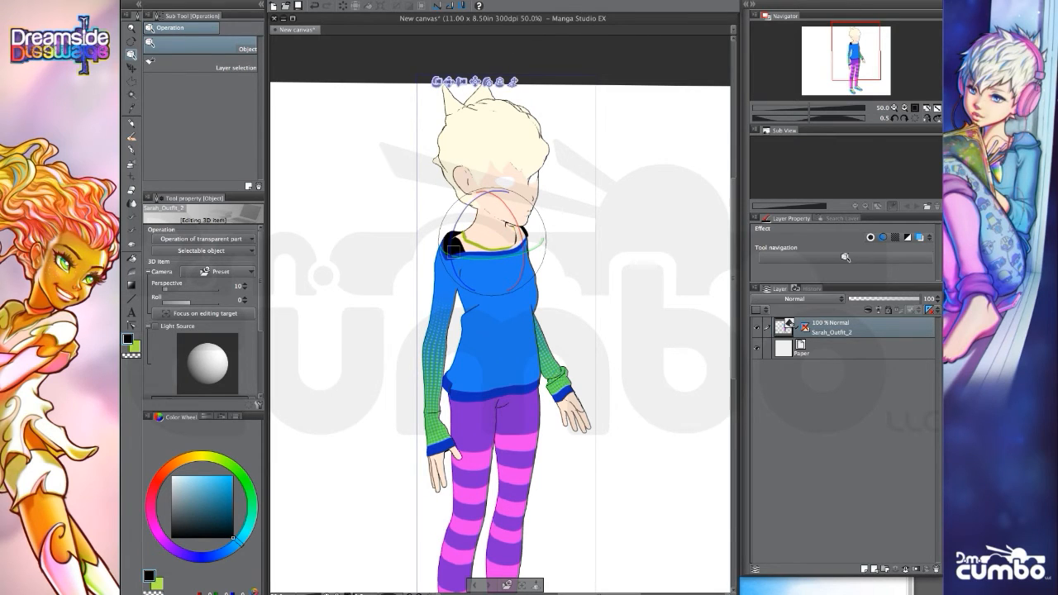
key("super+Tab")
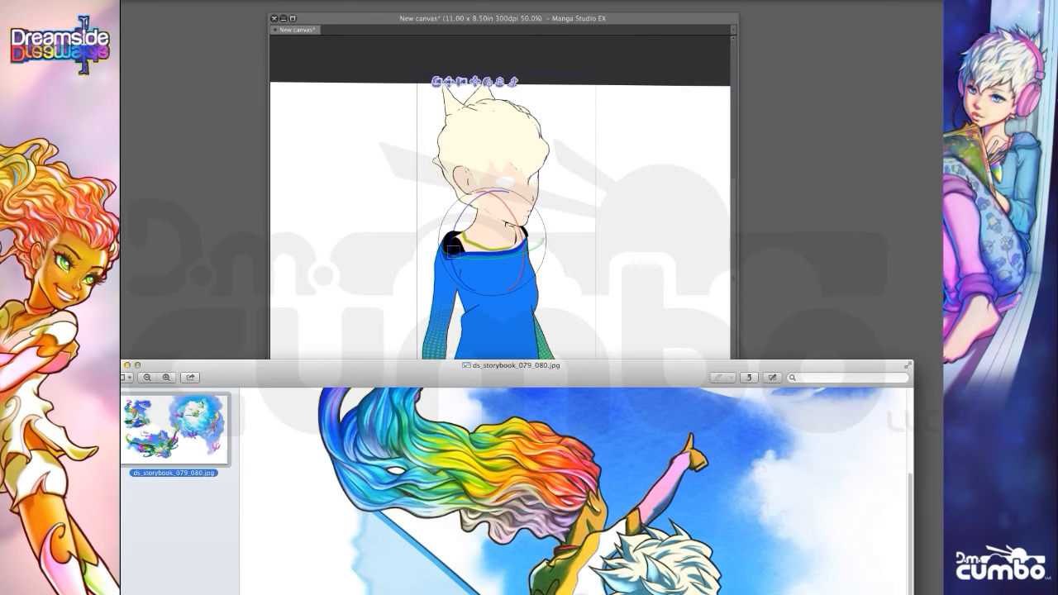
left_click_drag(595, 360, 585, 21)
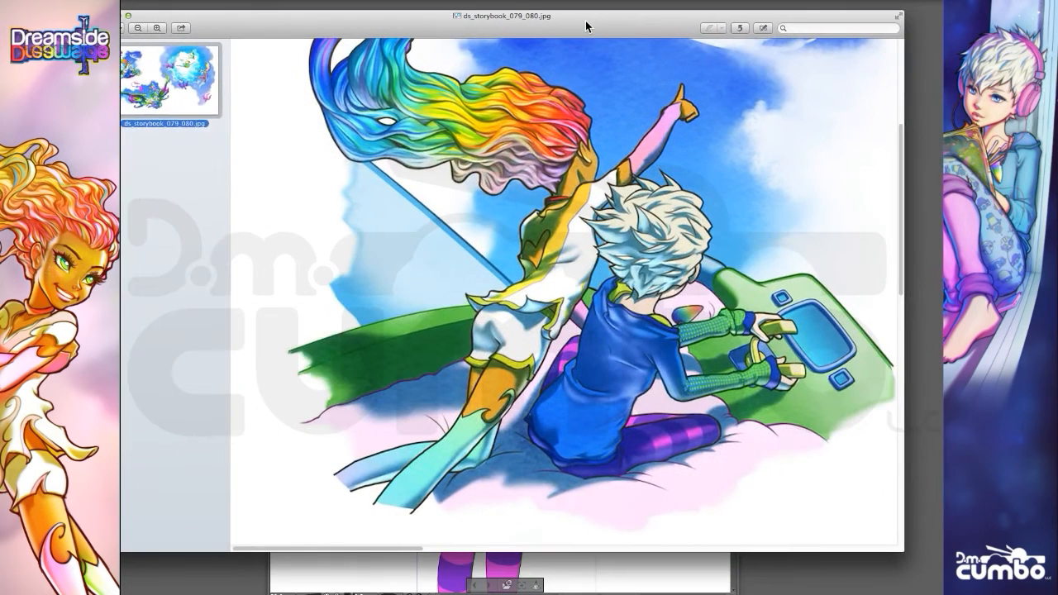